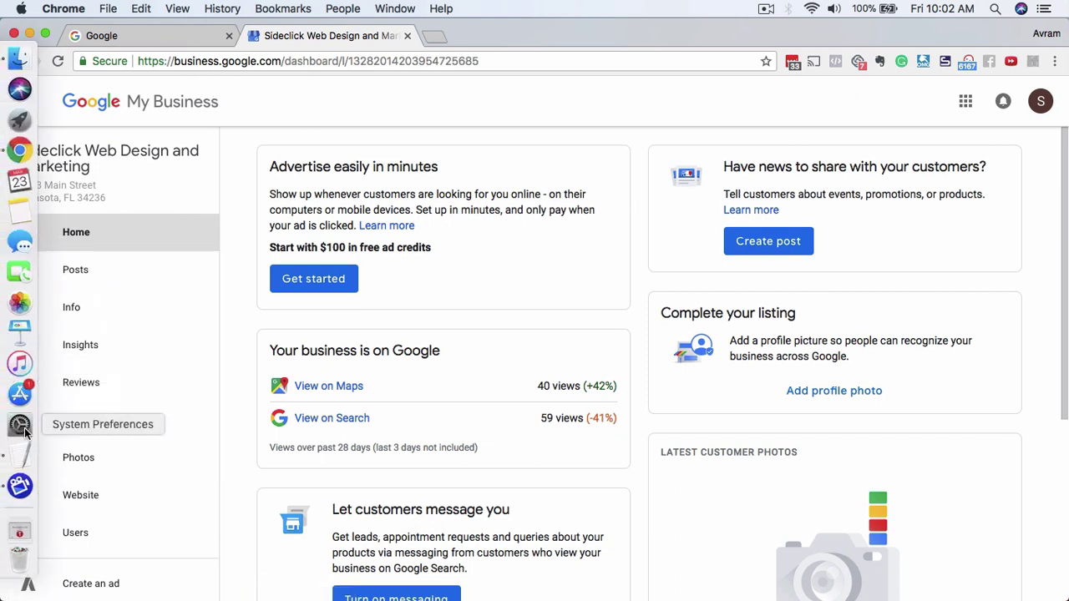
Show the noted management URL in TextEdit, return to Chrome and look over the cards on the business dashboard
left_click(22, 457)
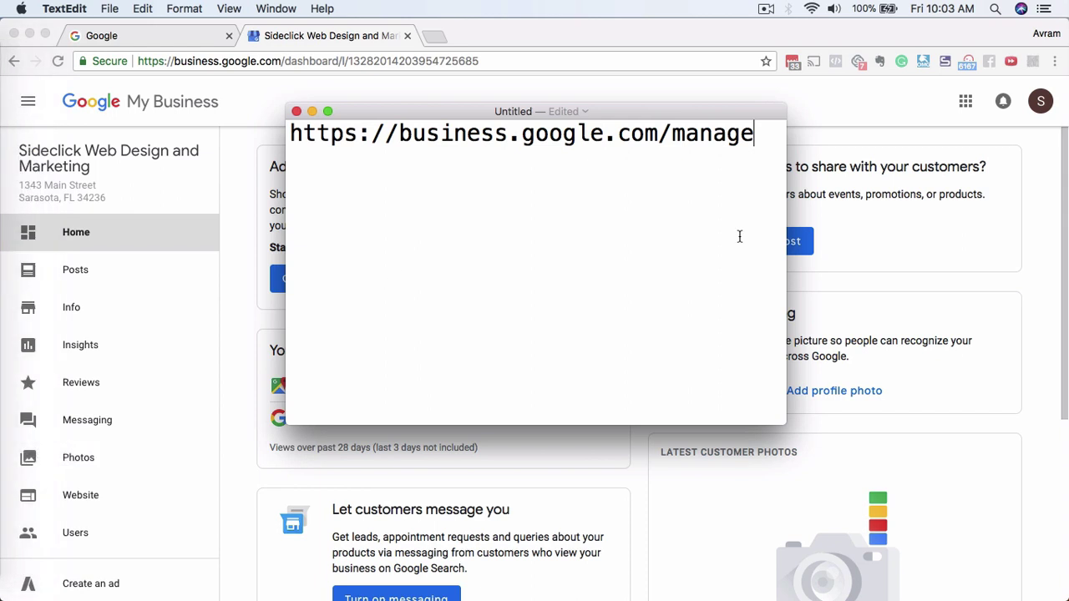
left_click(1033, 289)
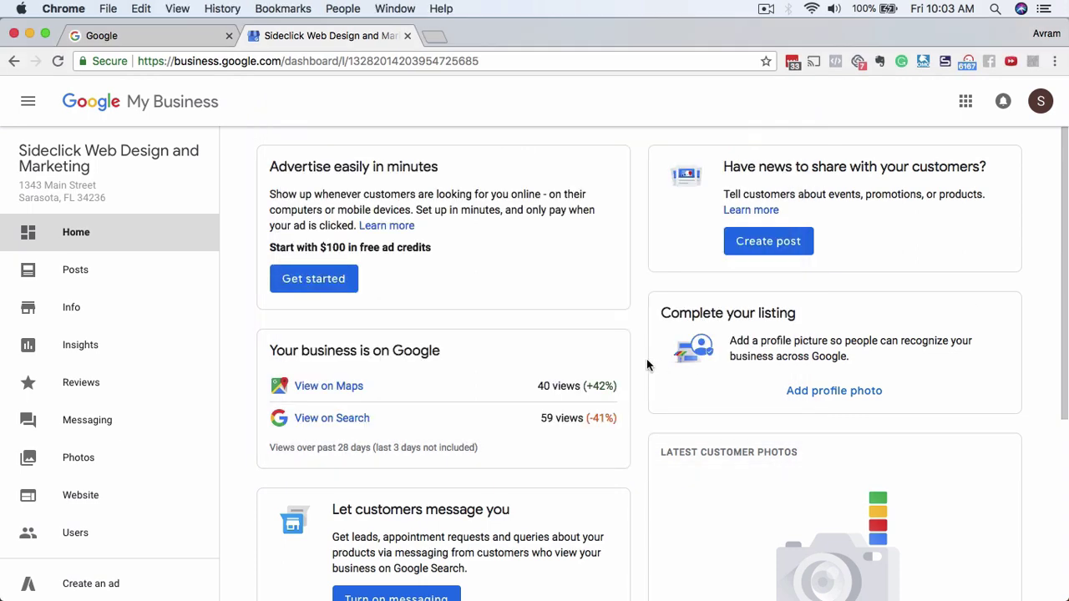
scroll(647, 365, "down", 3)
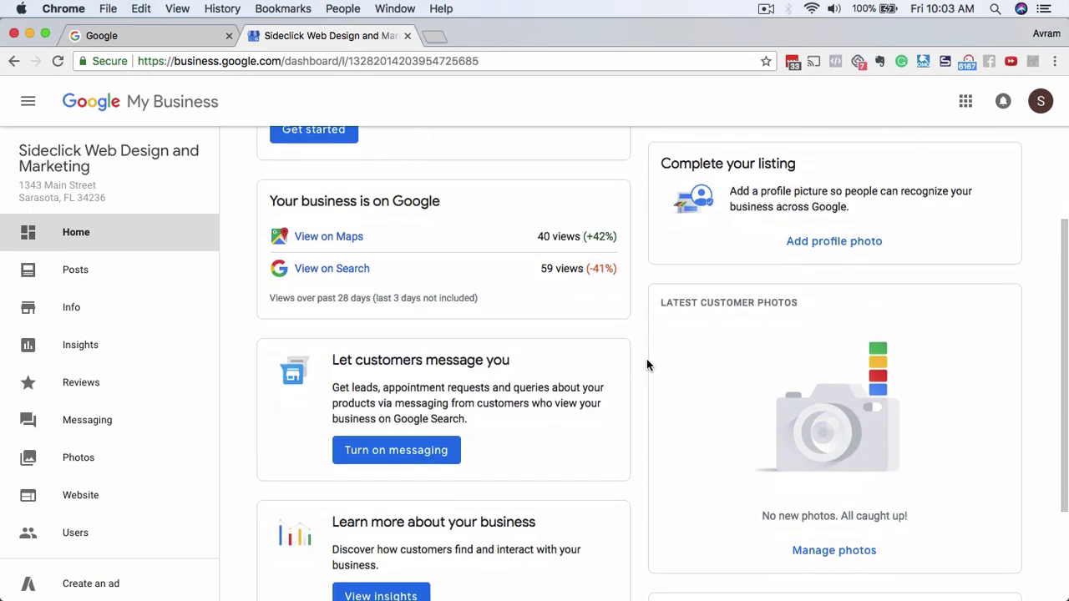
scroll(647, 365, "down", 3)
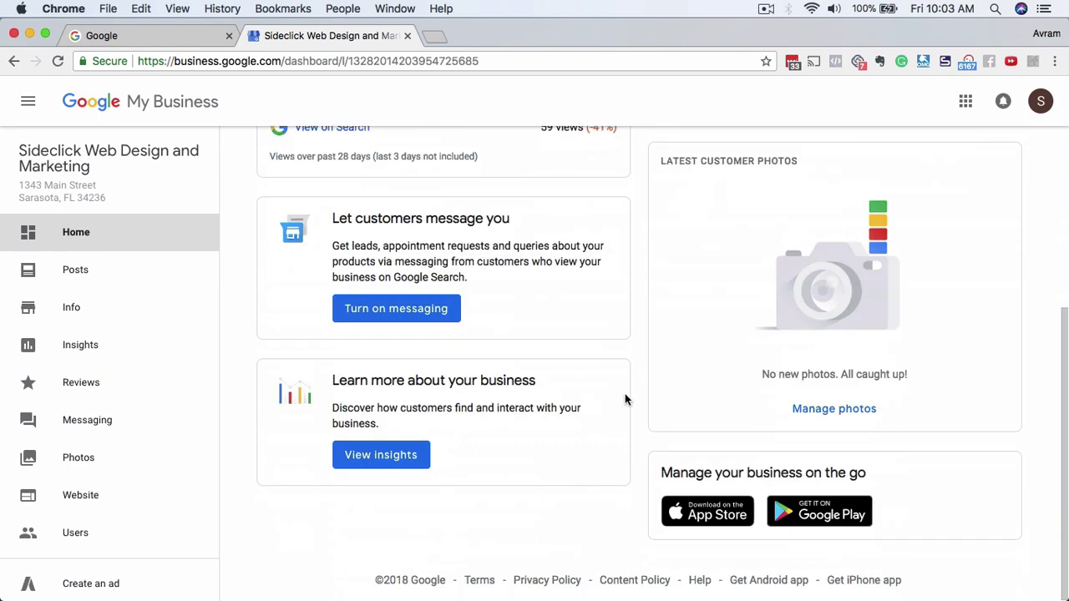
scroll(625, 399, "up", 6)
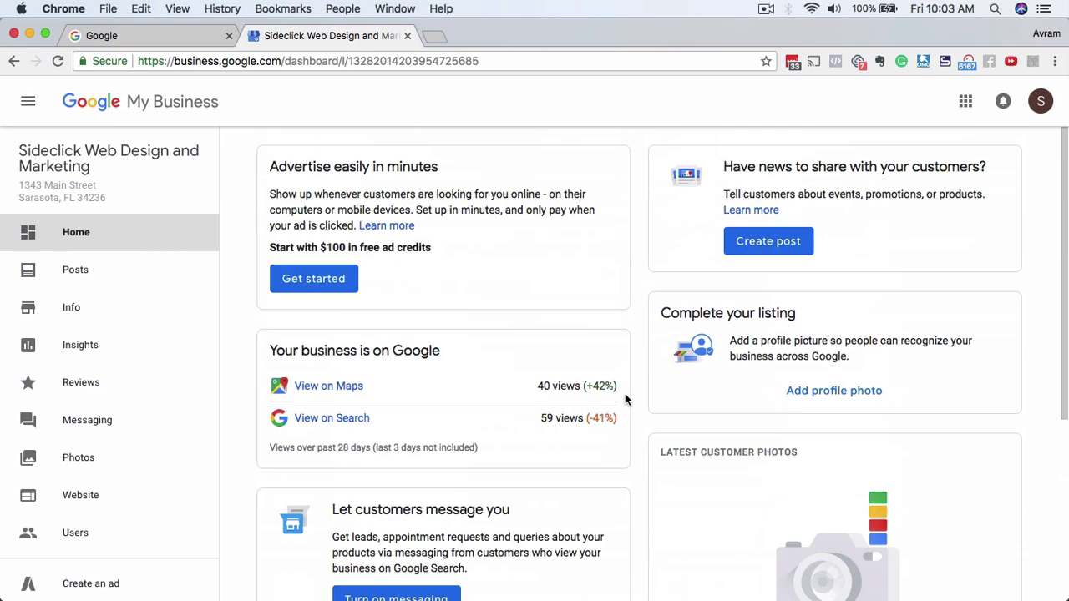
Open the listing's Info section and look through its name, categories, address, hours and contact details
left_click(77, 311)
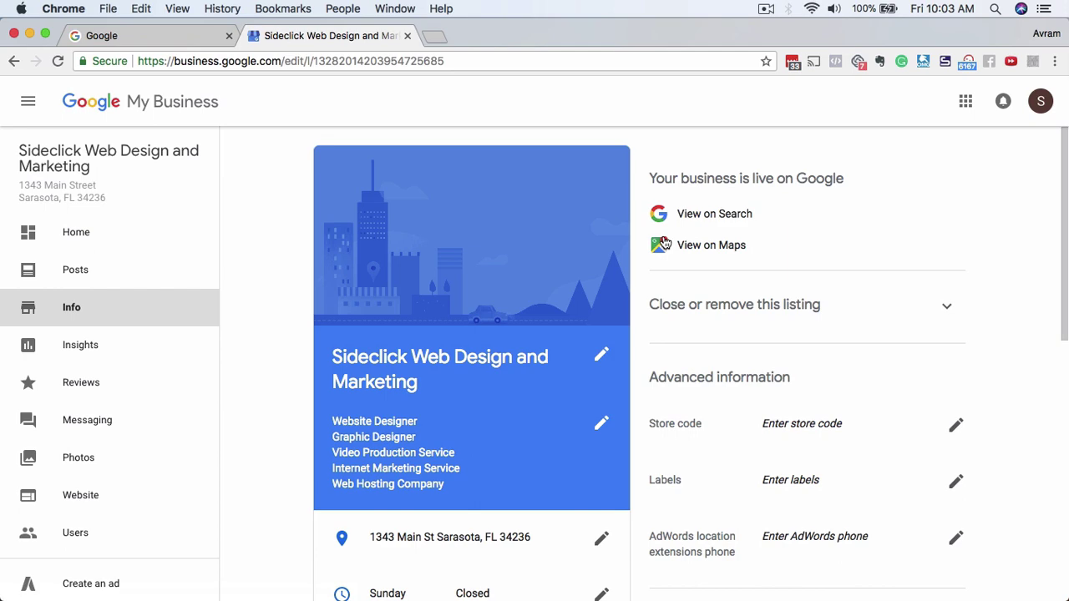
scroll(640, 270, "down", 2)
scroll(641, 270, "up", 2)
scroll(643, 369, "down", 5)
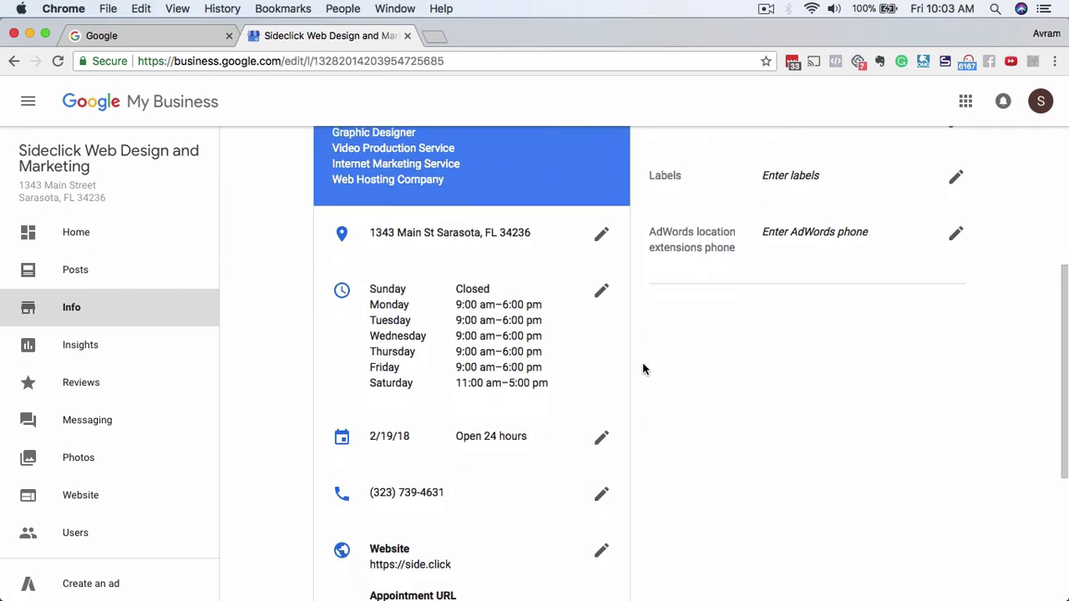
scroll(643, 368, "up", 2)
scroll(643, 369, "up", 3)
scroll(643, 368, "down", 5)
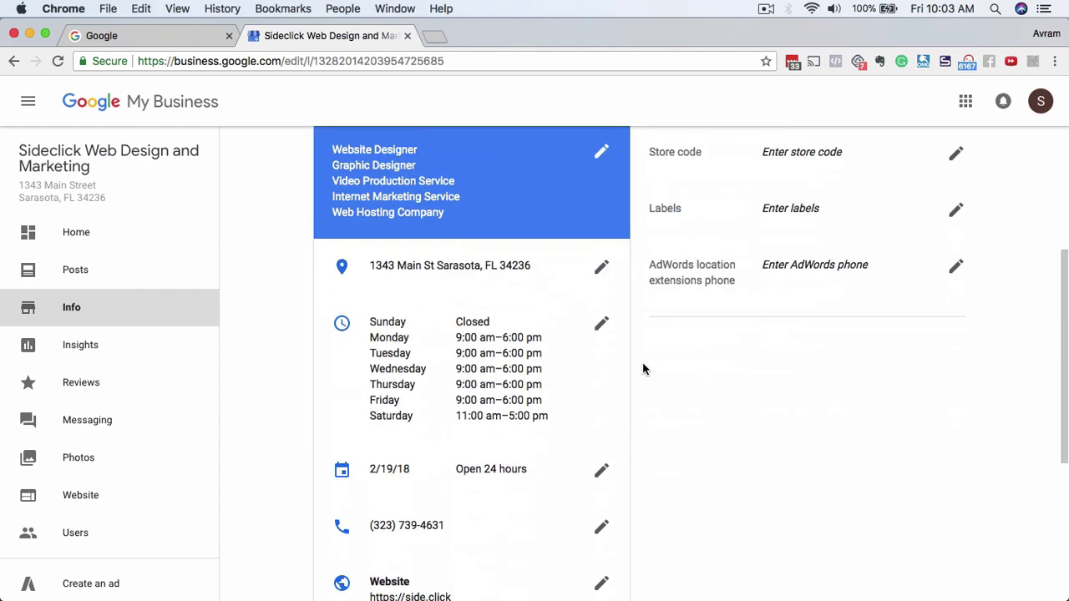
scroll(643, 368, "up", 4)
scroll(642, 368, "up", 1)
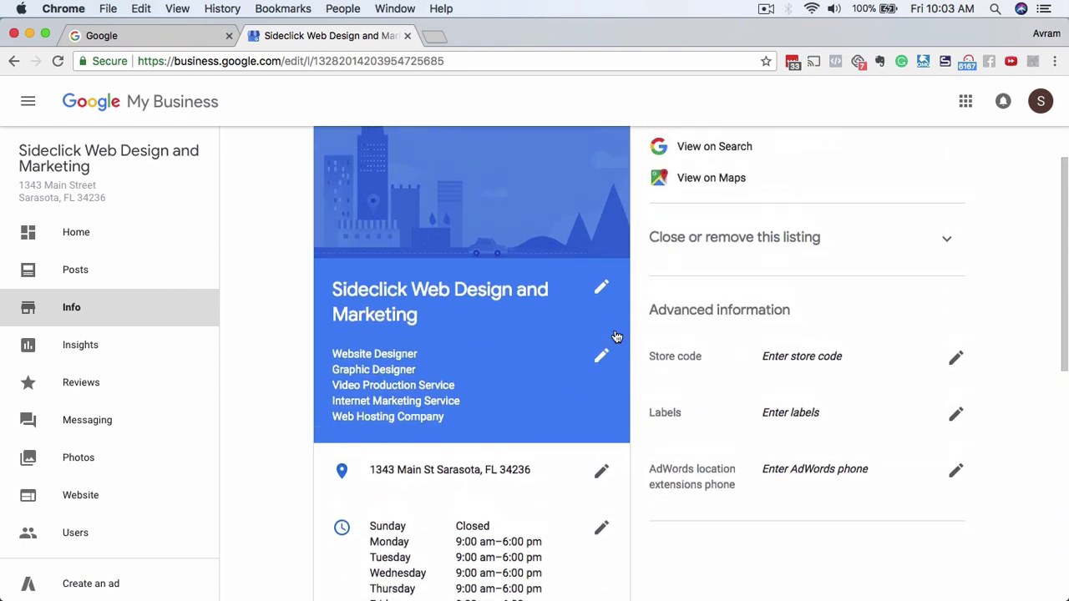
scroll(634, 288, "up", 2)
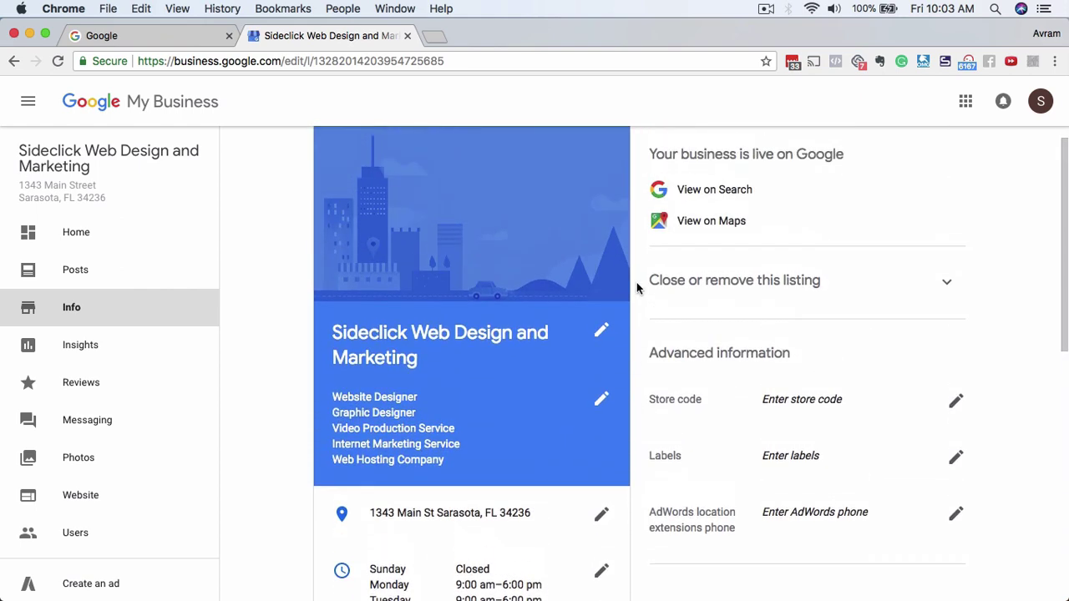
Change the business name to "Sideclick Design" and apply the edit
left_click(602, 331)
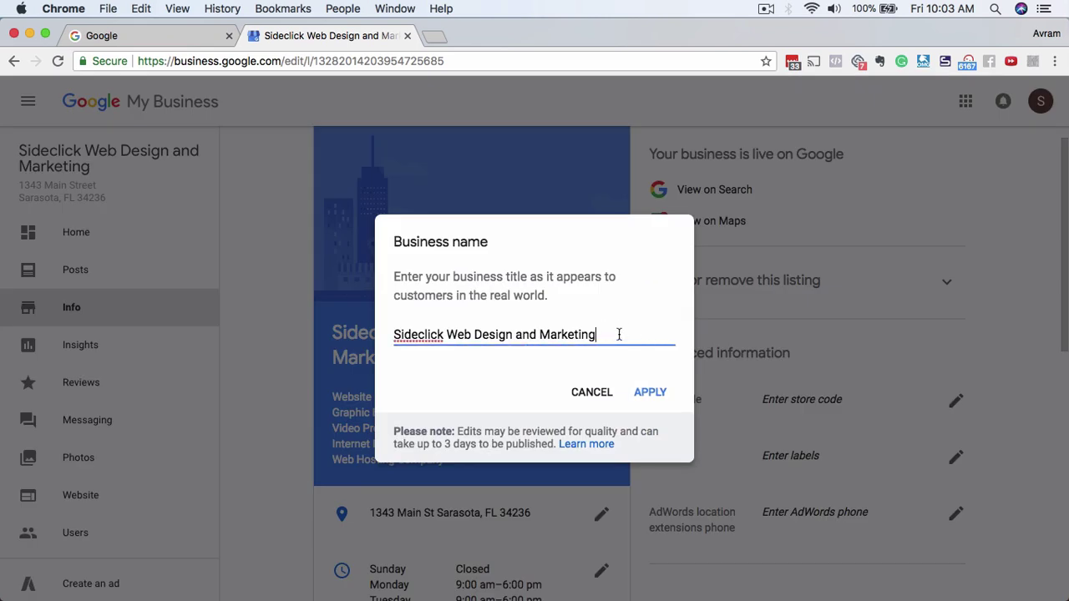
left_click_drag(618, 334, 446, 334)
type("Des")
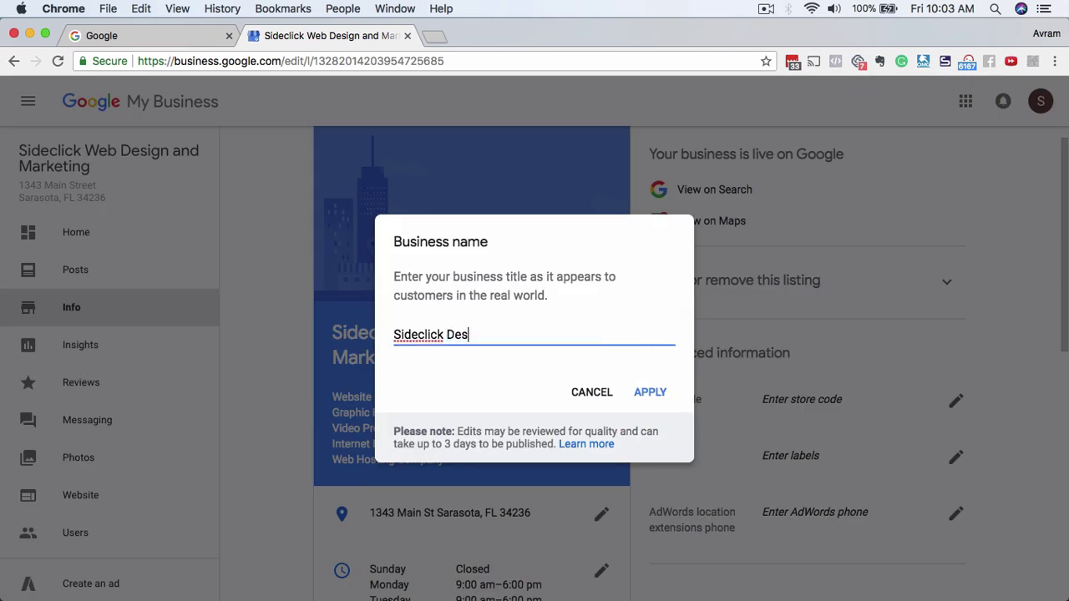
type("ign")
left_click(651, 392)
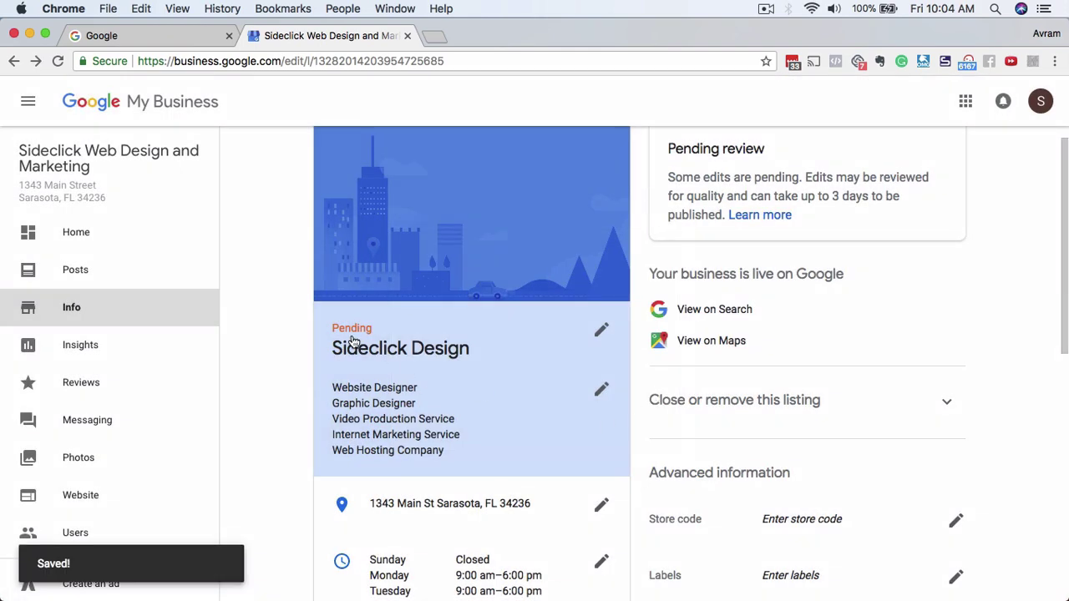
Examine the listing's primary and additional categories in the category editor and close it without saving
scroll(637, 378, "down", 1)
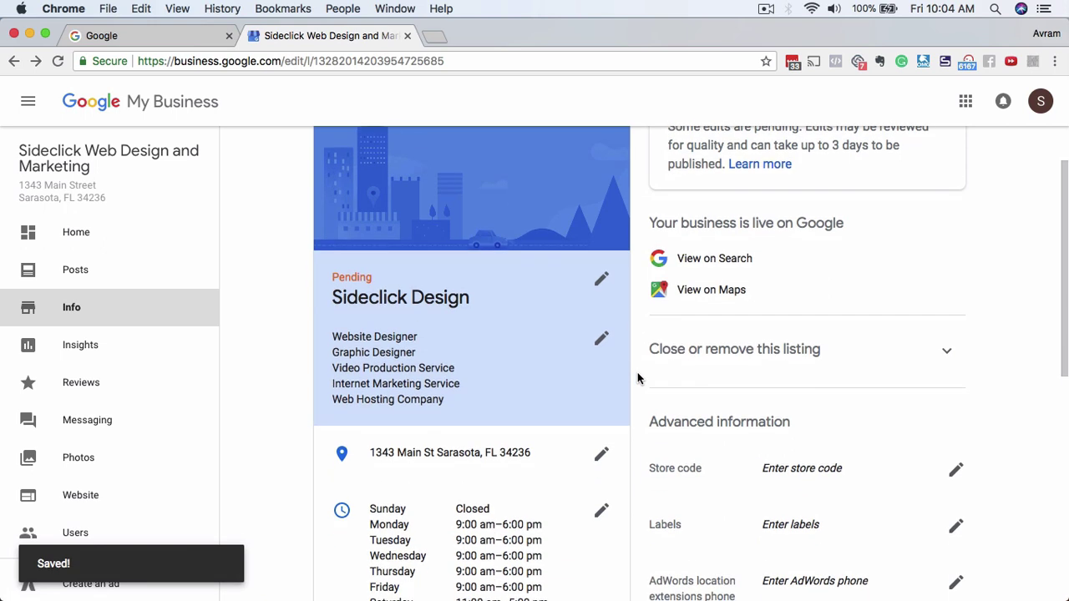
scroll(637, 378, "down", 1)
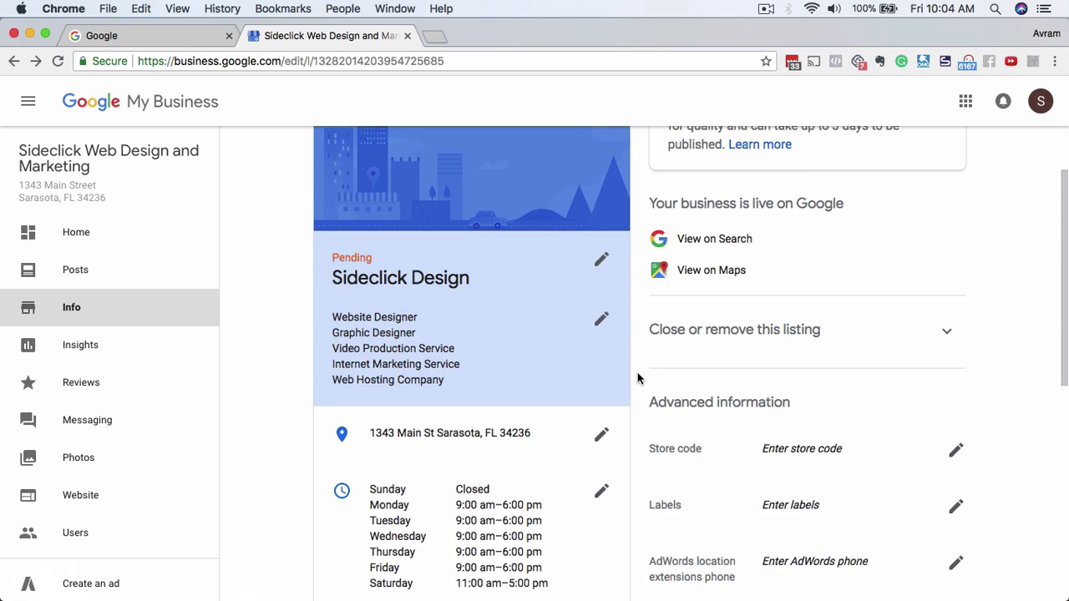
scroll(637, 378, "down", 1)
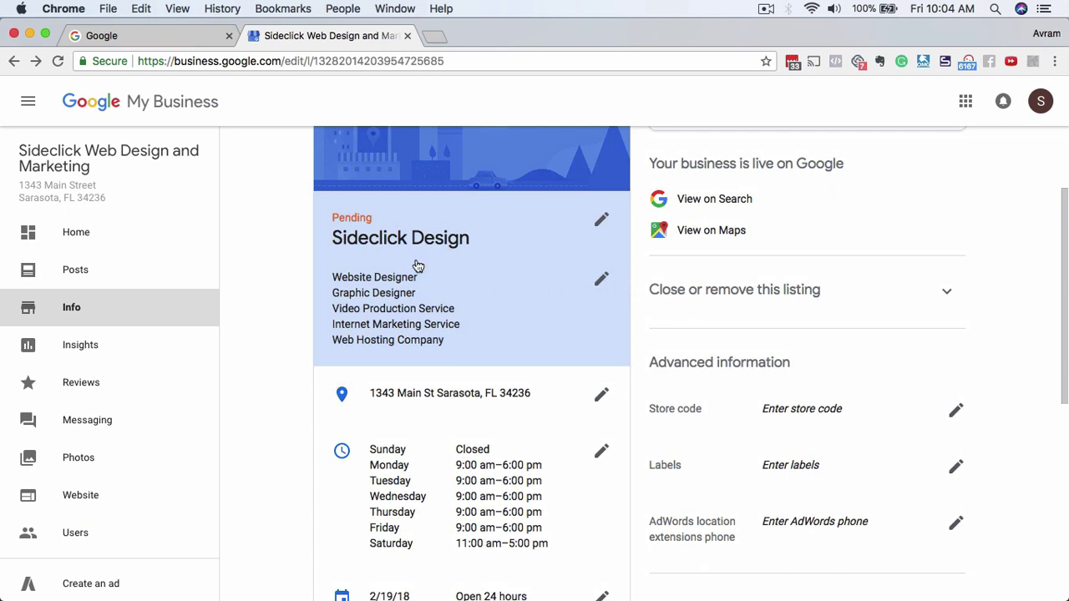
scroll(418, 266, "up", 1)
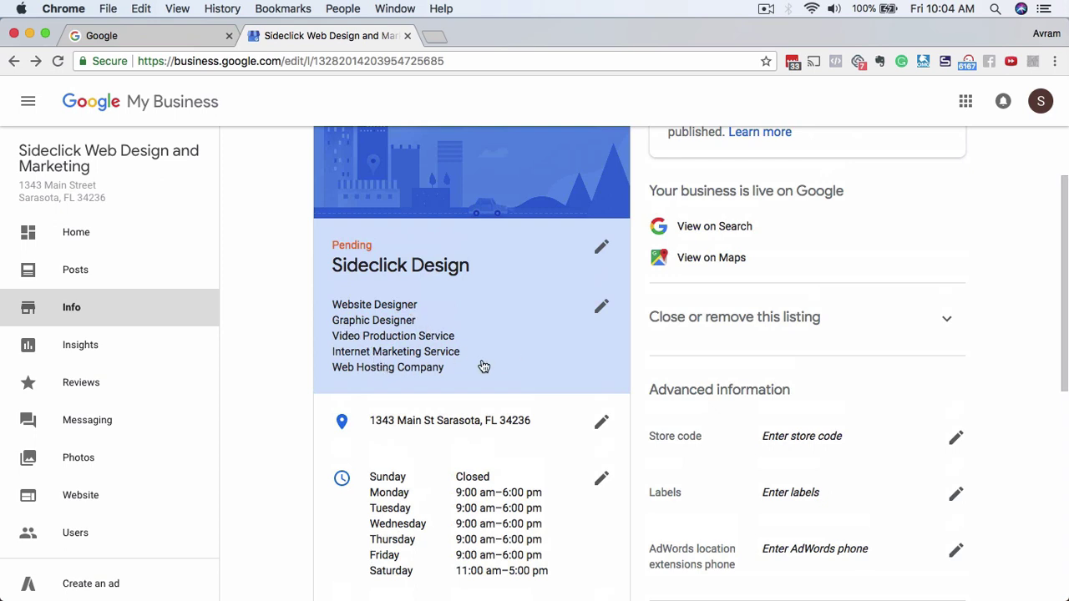
left_click(602, 307)
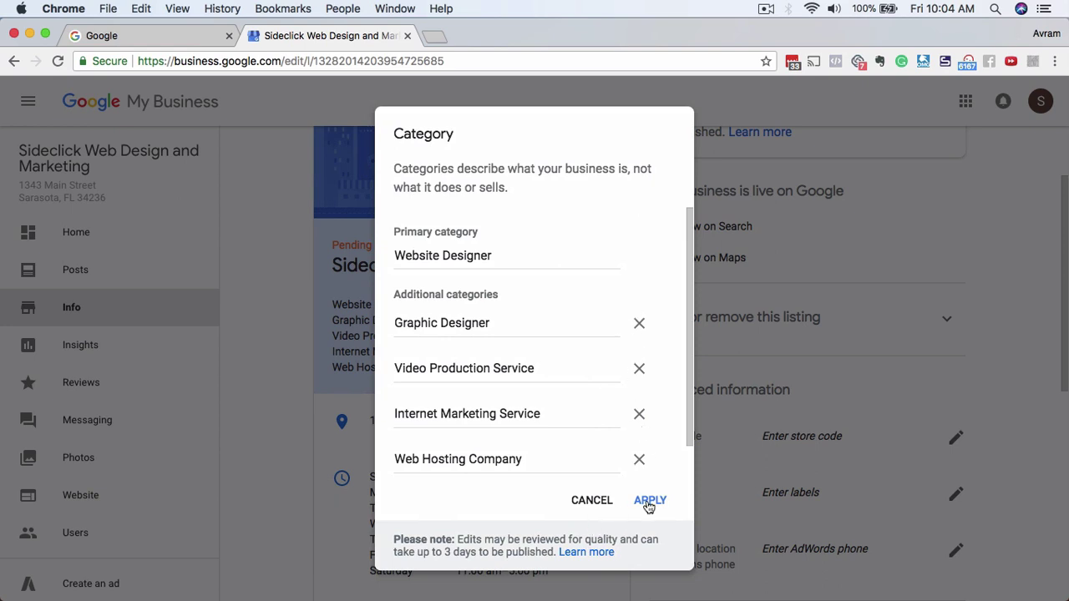
left_click(591, 500)
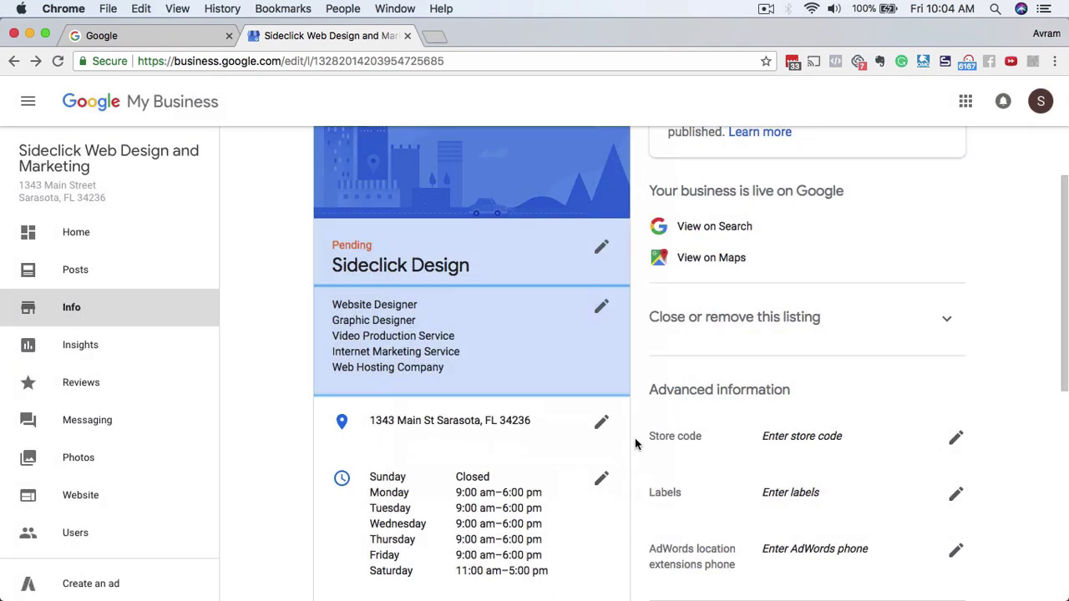
Try adding a second opening period for Monday to the business hours, remove it and cancel the edit
scroll(635, 438, "down", 2)
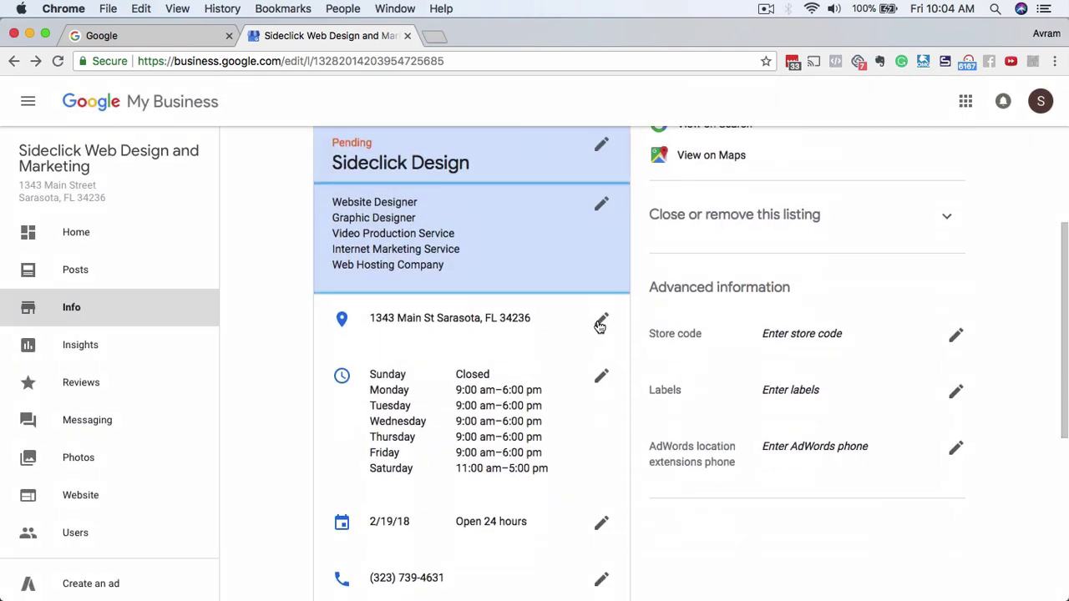
scroll(634, 330, "down", 1)
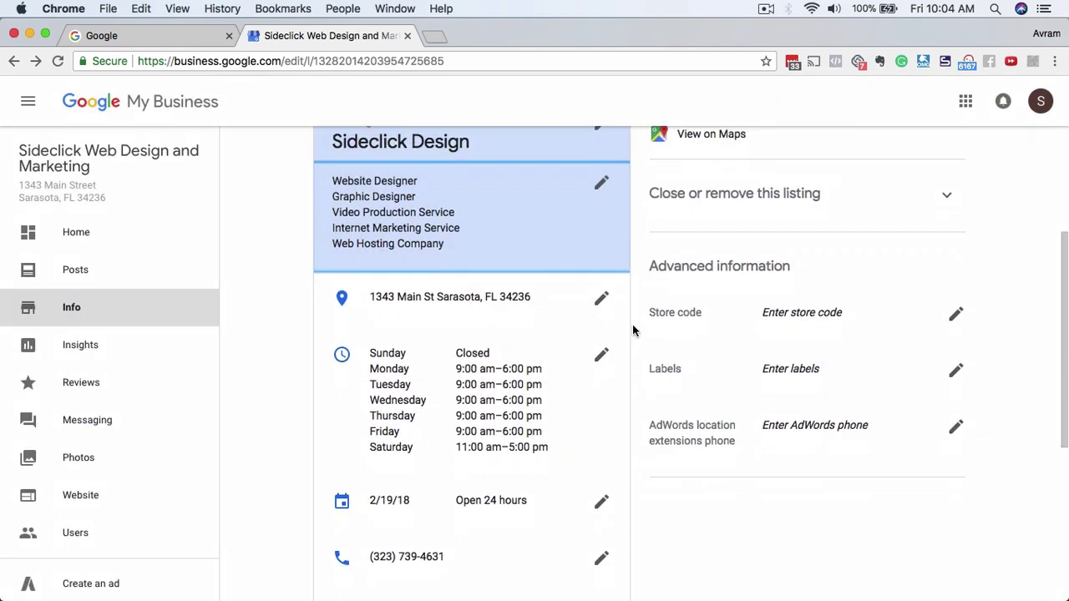
scroll(476, 395, "down", 2)
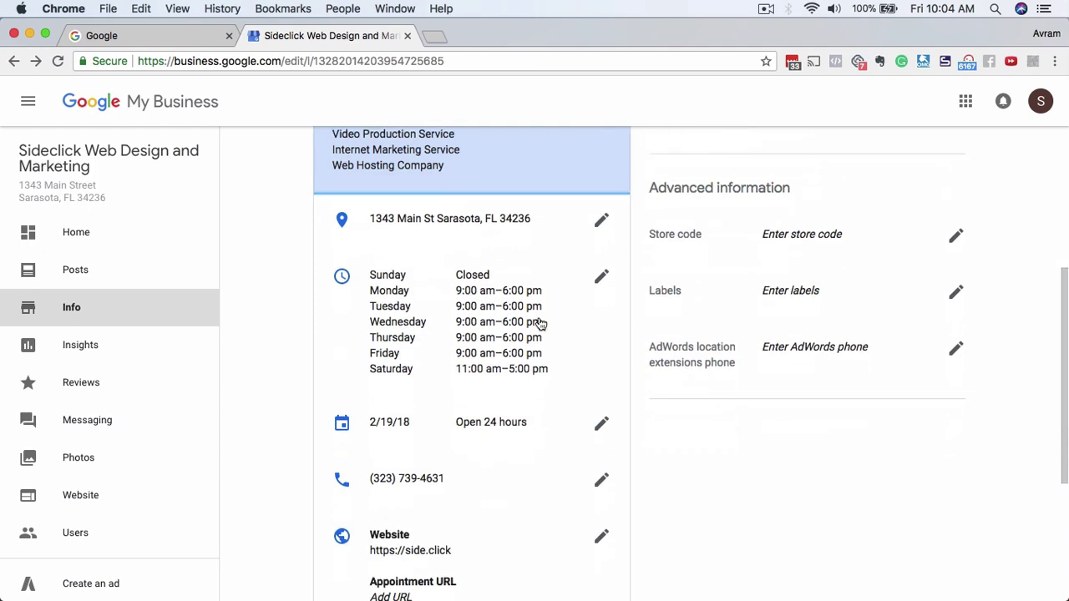
left_click(602, 280)
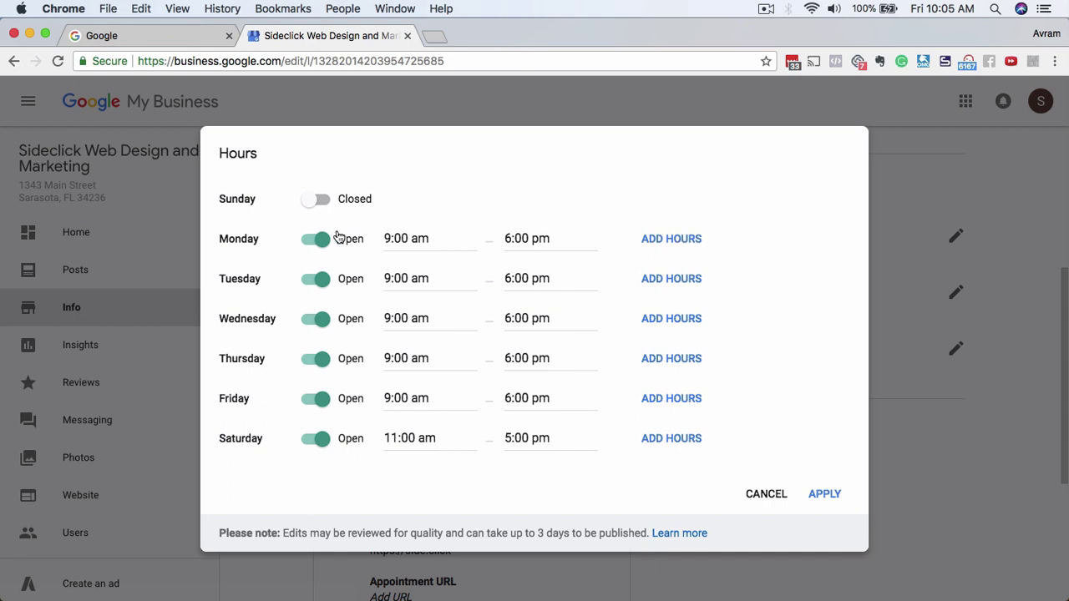
left_click(668, 240)
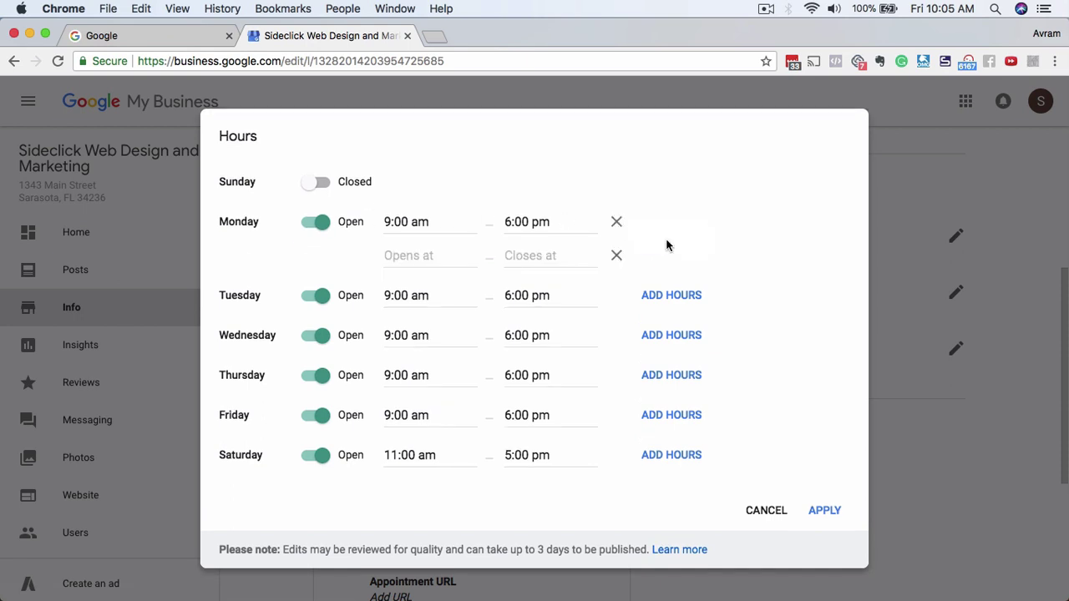
left_click(617, 256)
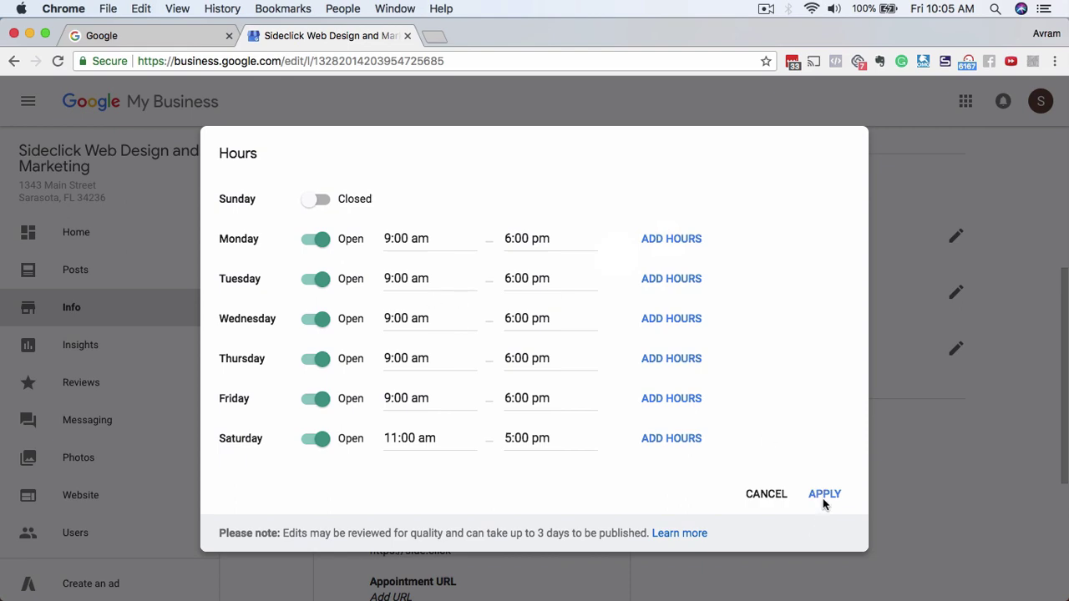
left_click(760, 494)
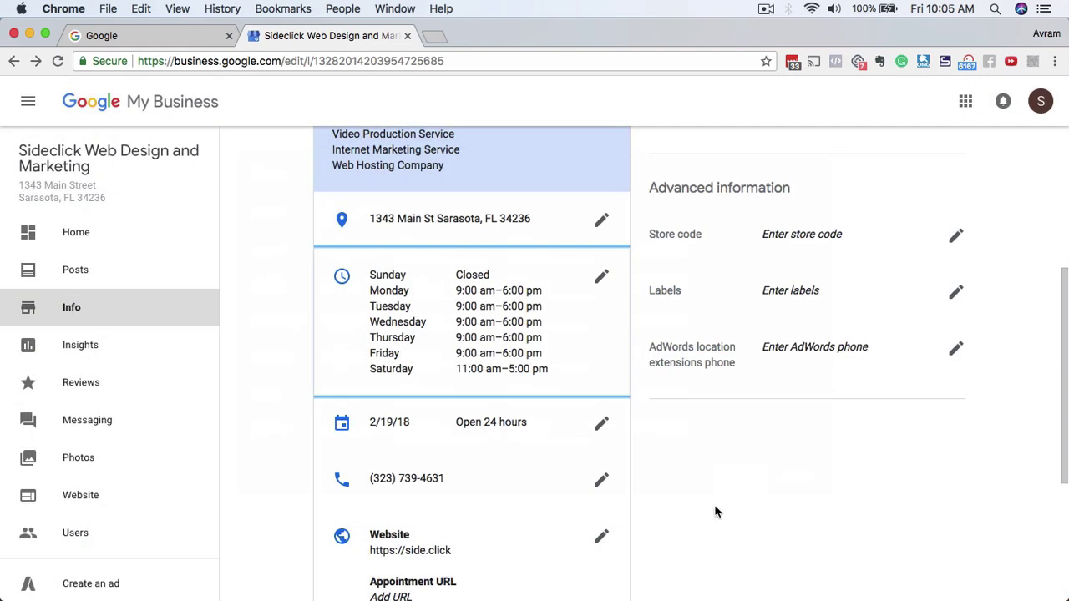
Examine the special hours for holidays and irregular days and close the editor without saving
scroll(712, 507, "down", 2)
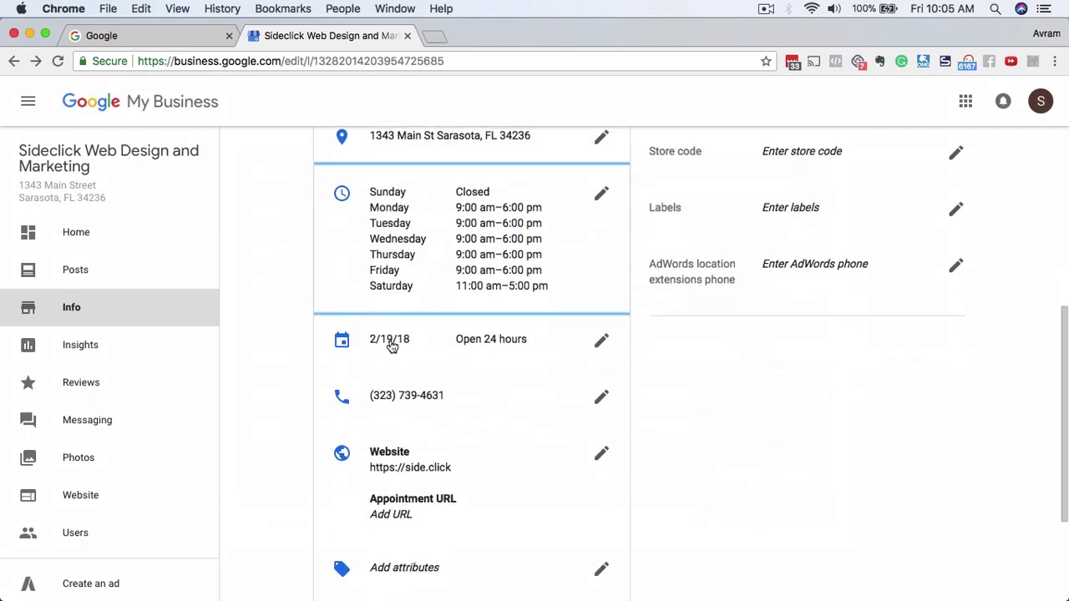
left_click(602, 343)
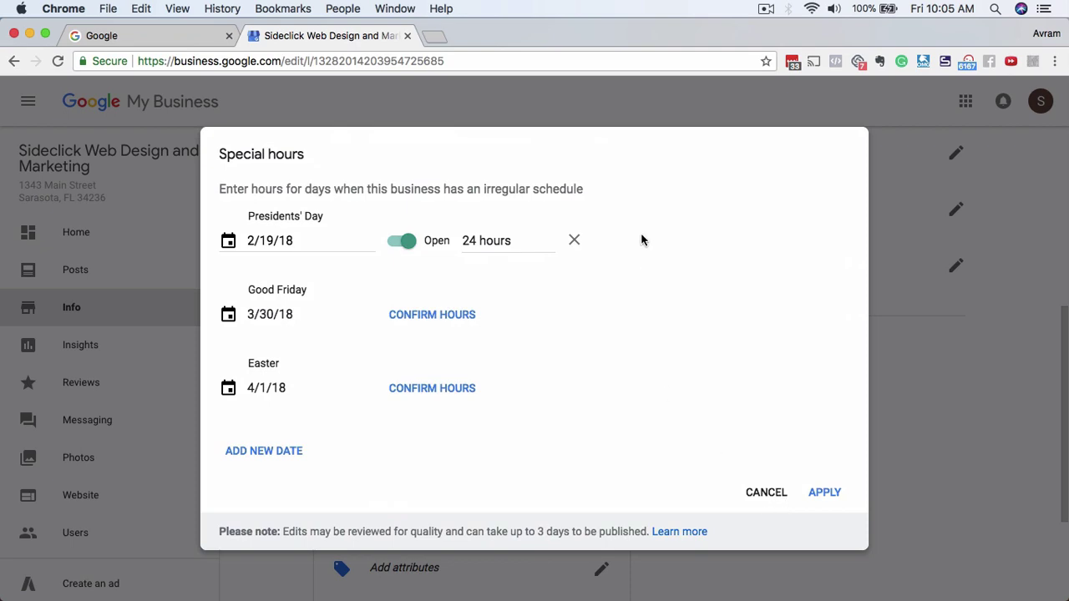
left_click(749, 492)
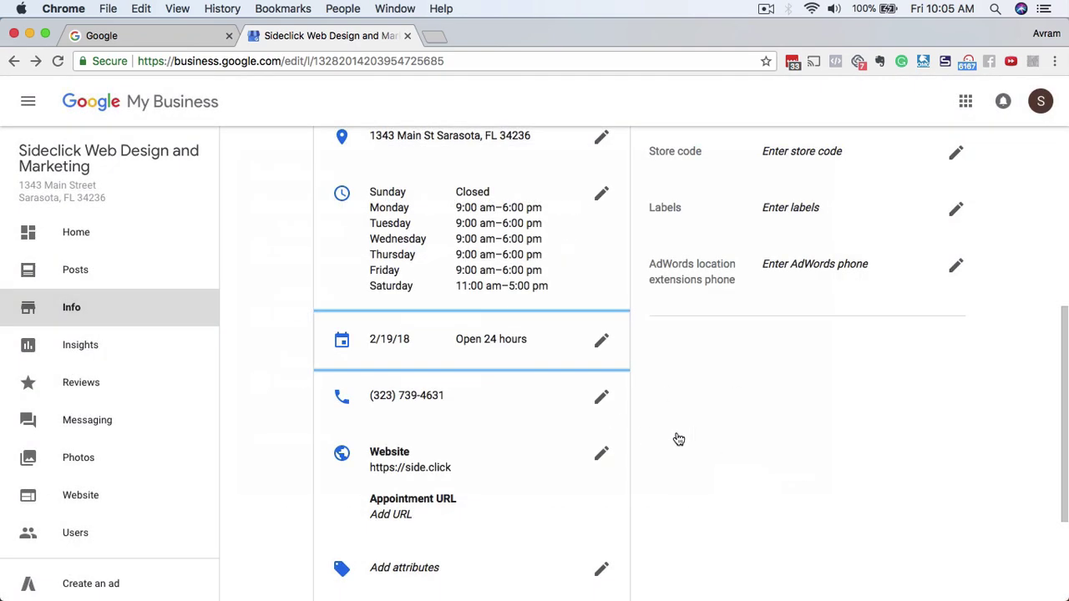
Examine the website and appointment URL entries of the listing and cancel out of the URLs editor
scroll(725, 506, "down", 1)
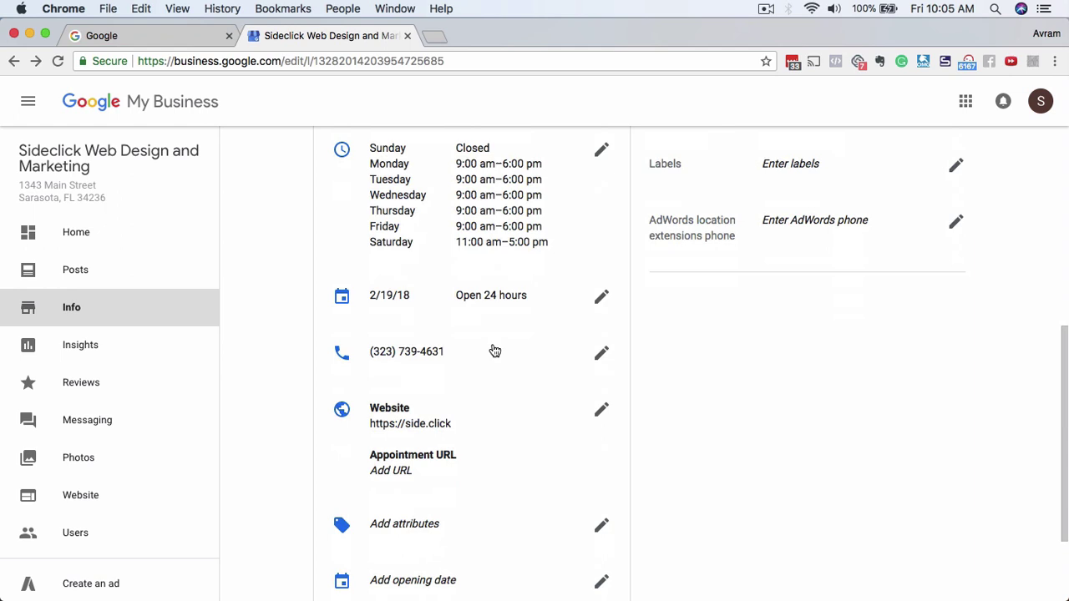
scroll(637, 443, "down", 1)
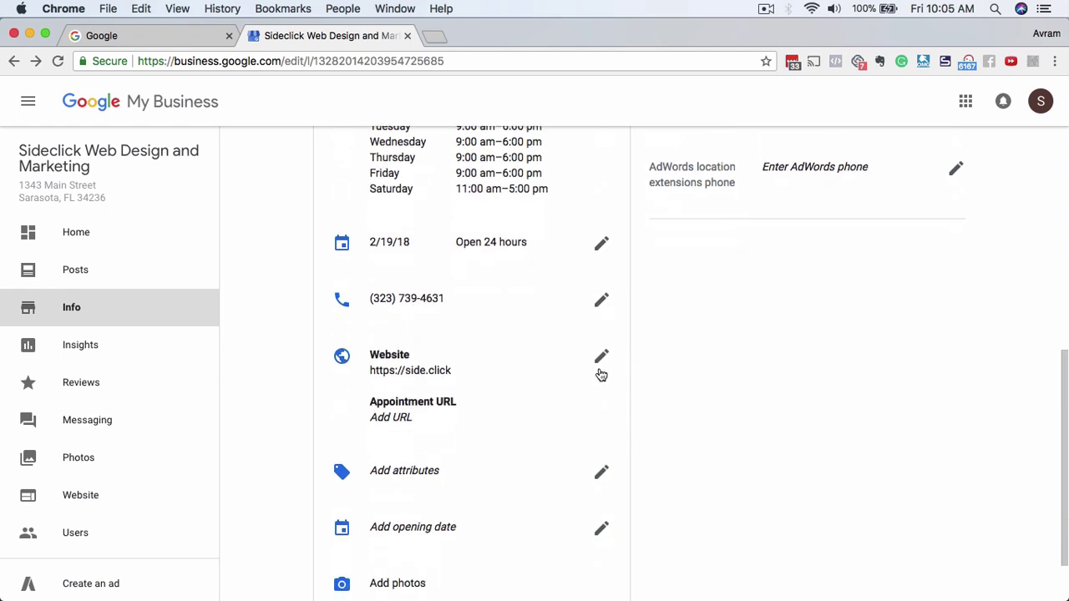
scroll(656, 377, "down", 1)
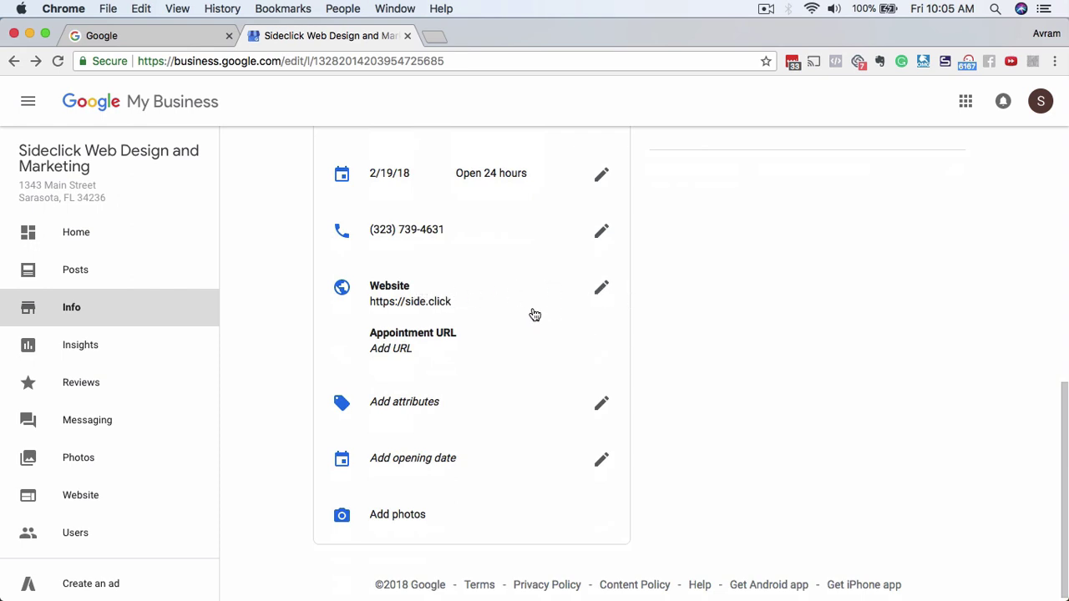
left_click(600, 293)
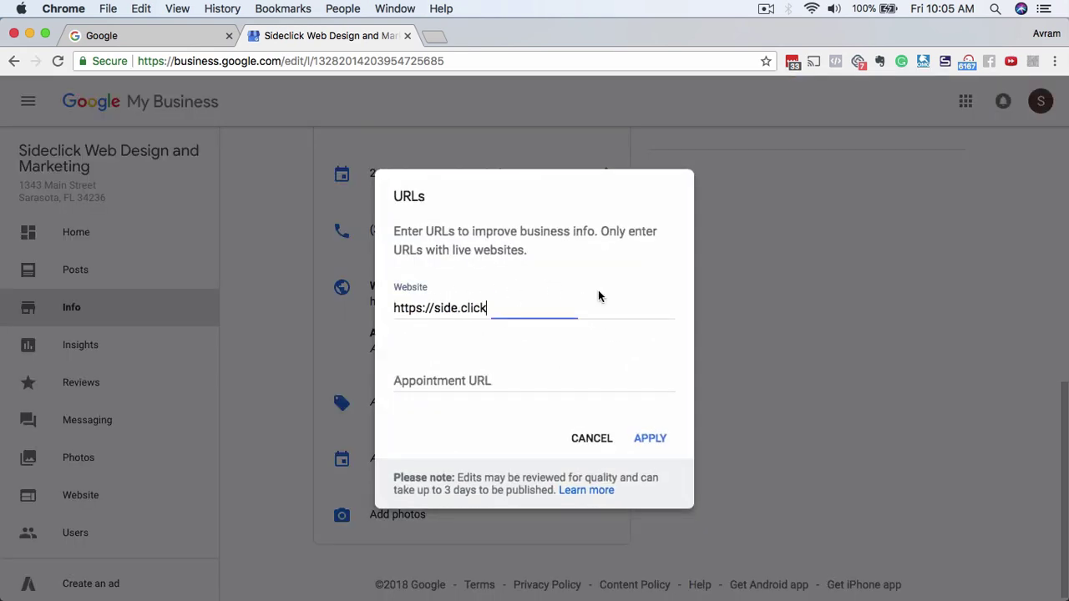
left_click(466, 378)
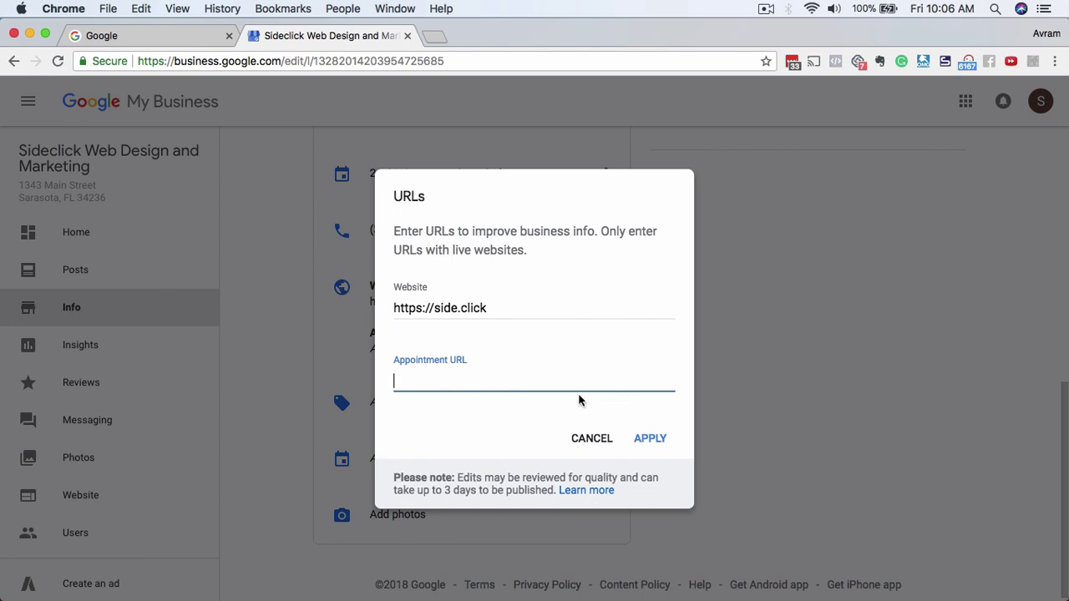
left_click(589, 438)
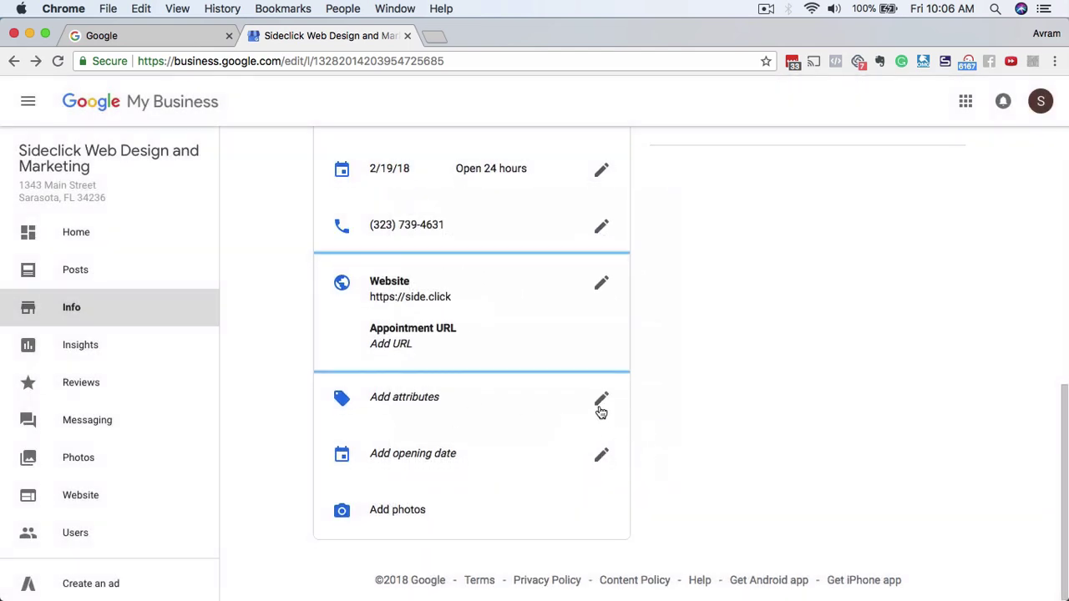
Examine the listing's attributes and opening date editors in turn, cancelling out of each without applying changes
left_click(600, 402)
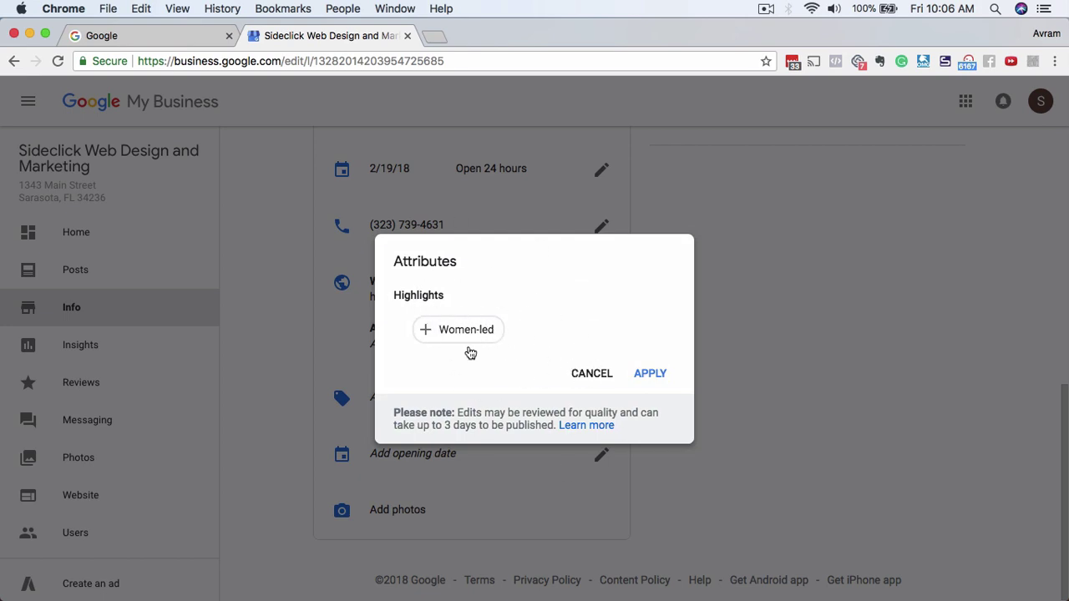
left_click(591, 377)
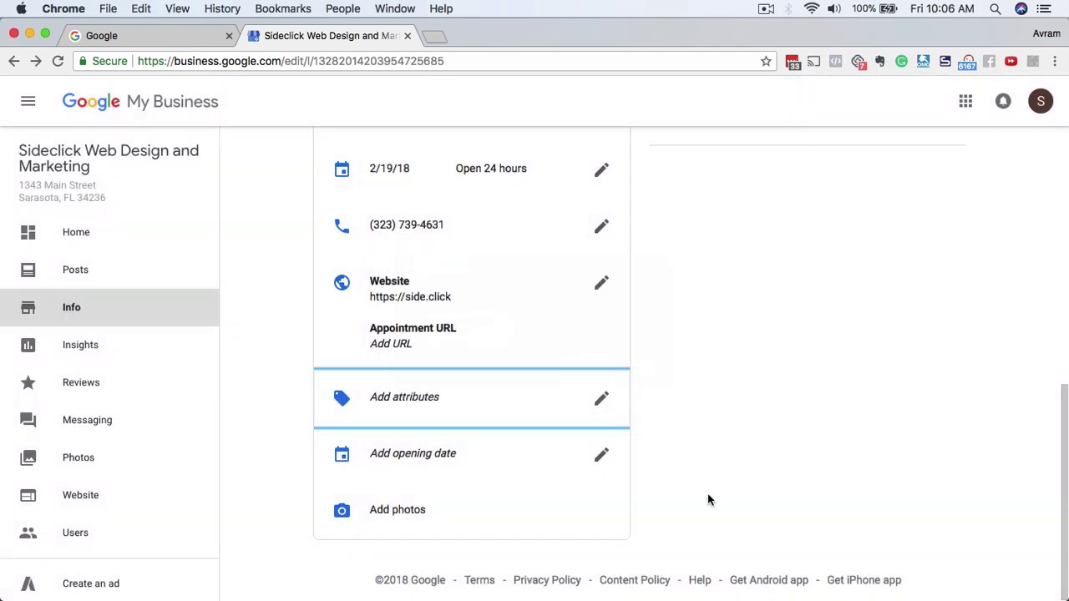
left_click(601, 458)
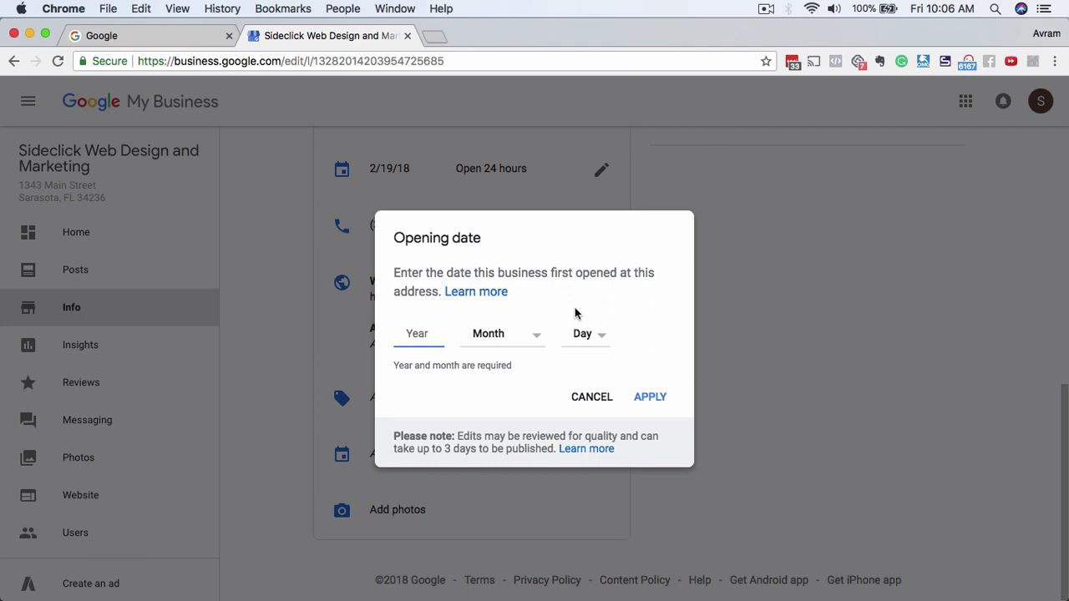
left_click(591, 399)
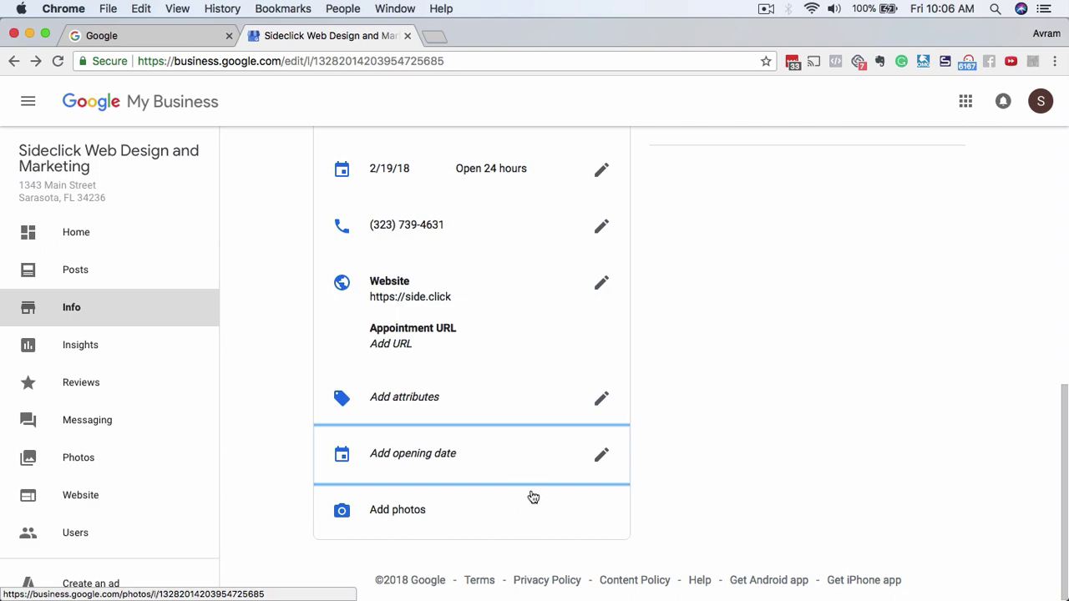
Look over the listing's Info page, covering the business details, Search and Maps links, and advanced information
scroll(639, 367, "up", 6)
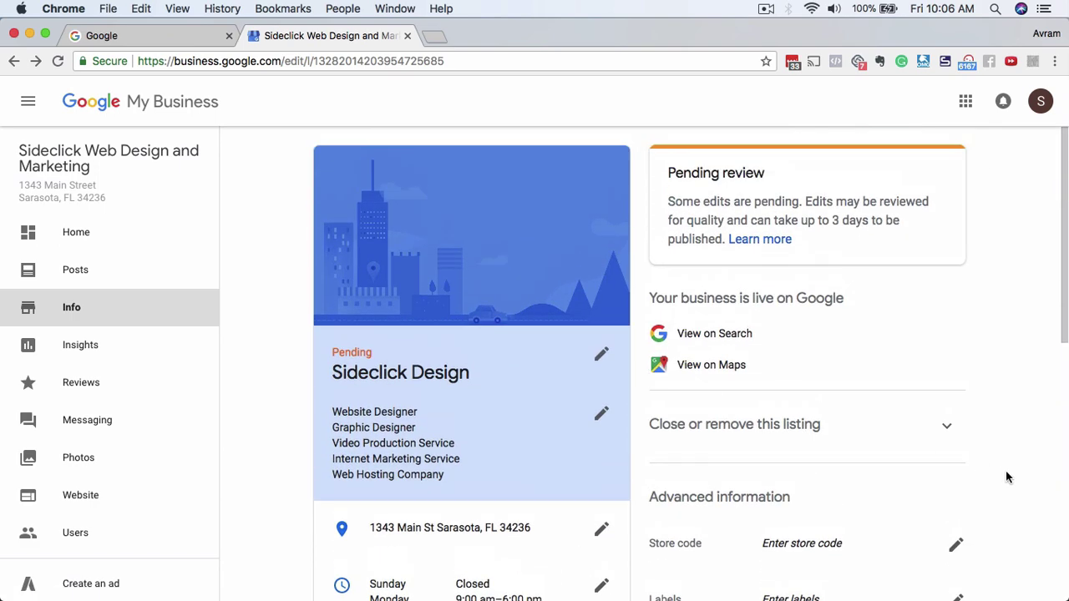
scroll(1014, 476, "down", 3)
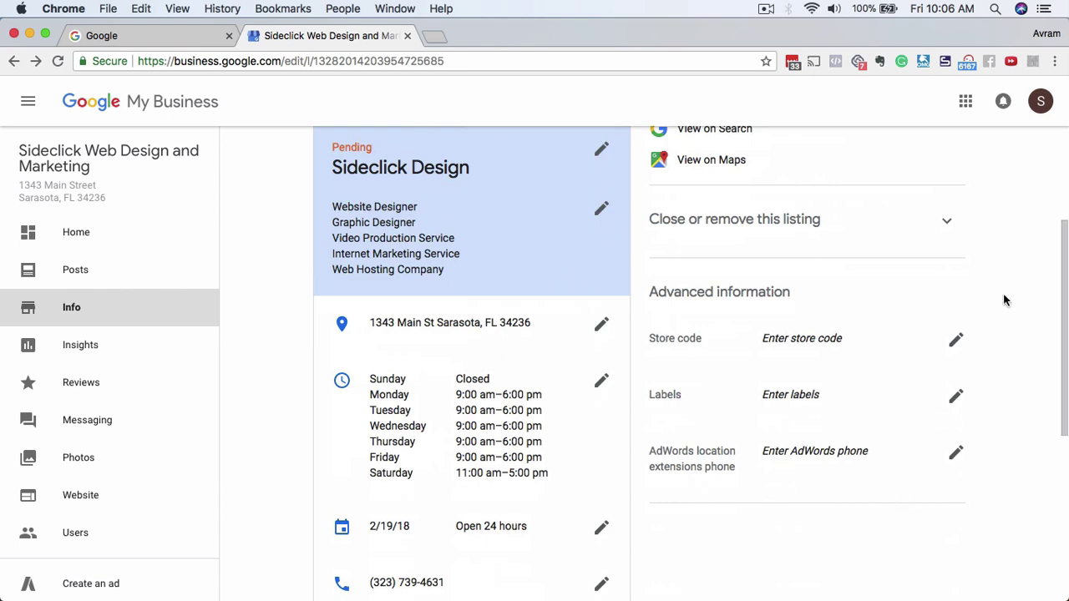
scroll(1004, 300, "up", 3)
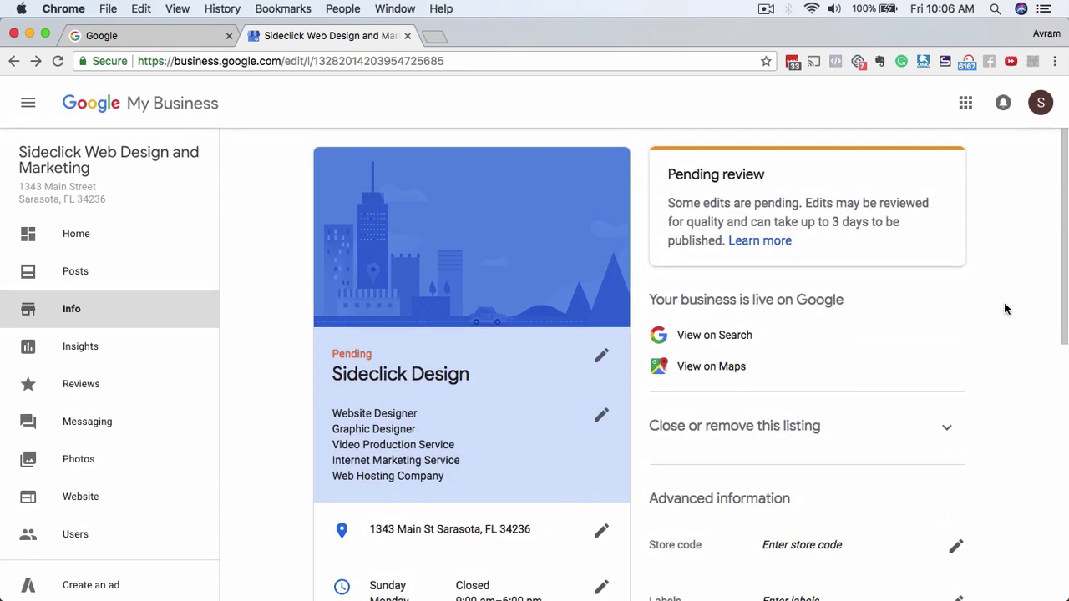
scroll(655, 408, "down", 1)
scroll(655, 408, "up", 1)
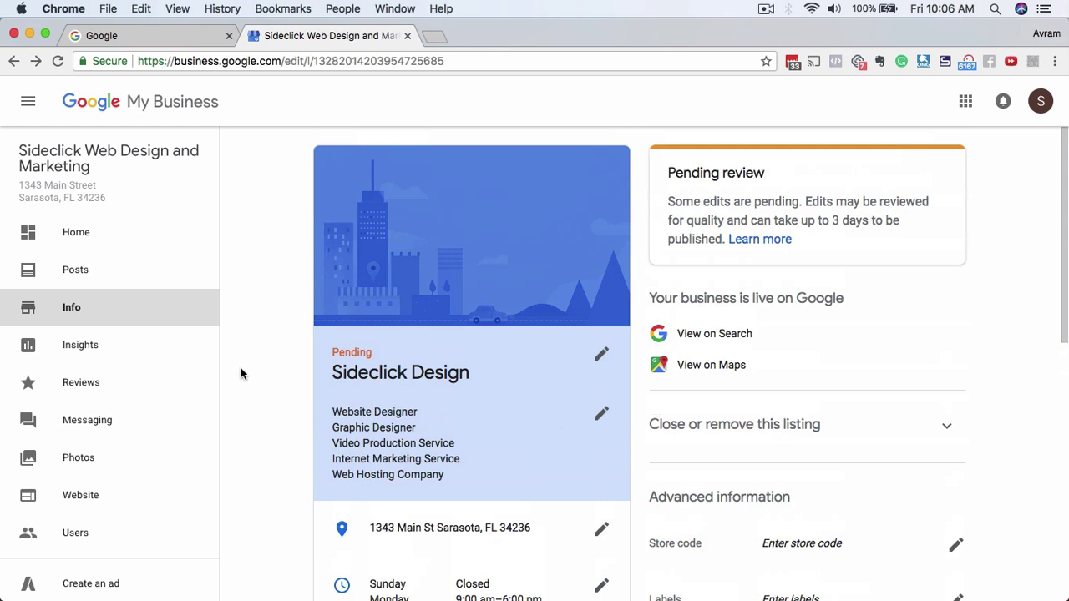
scroll(240, 369, "down", 2)
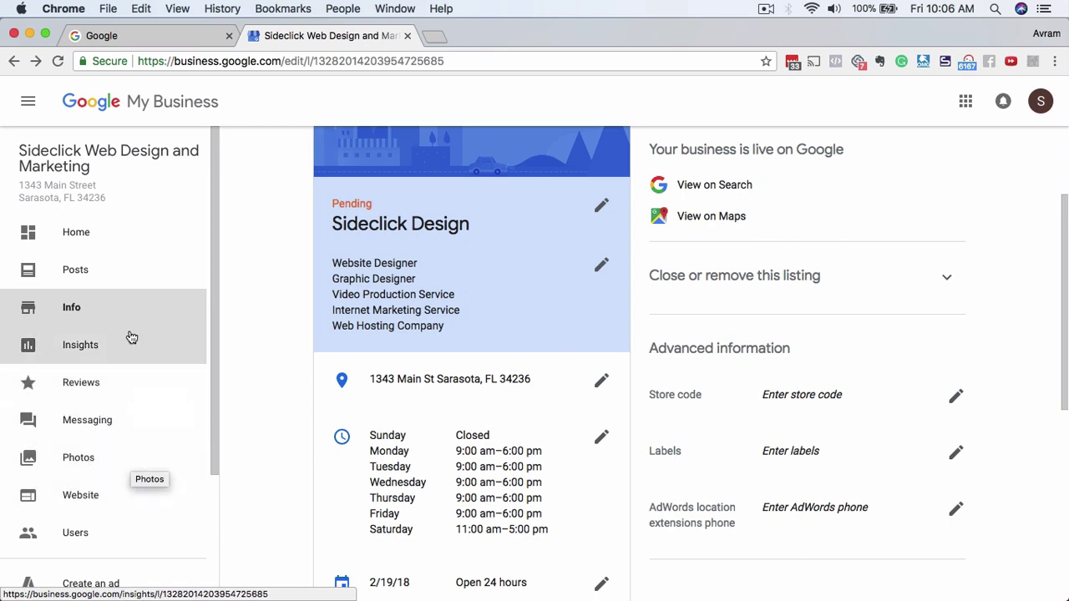
Examine the new post form in the listing's Posts section and close it without publishing
left_click(91, 269)
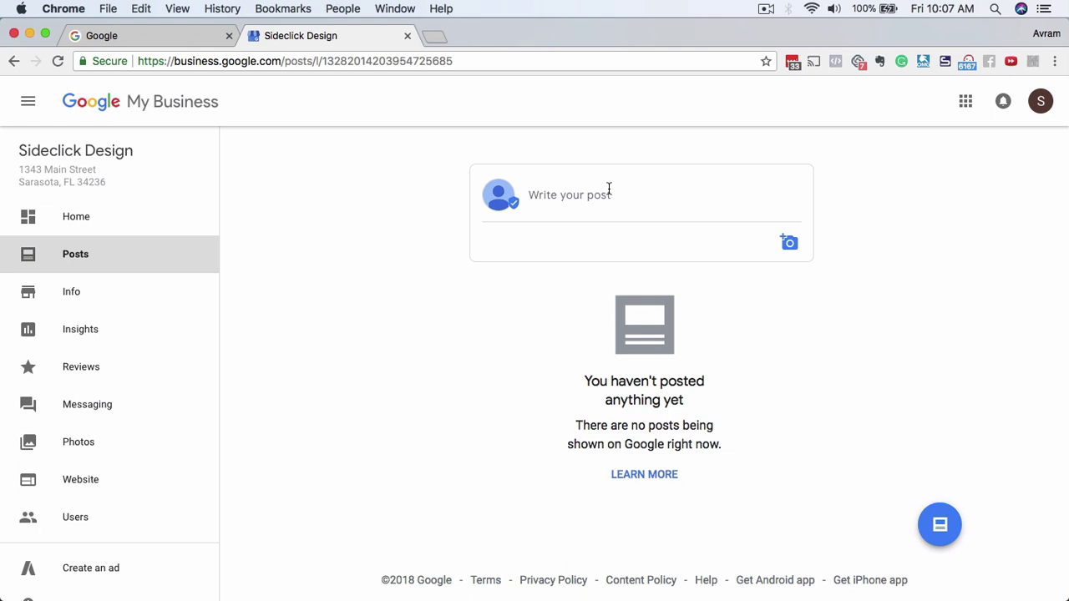
left_click(554, 194)
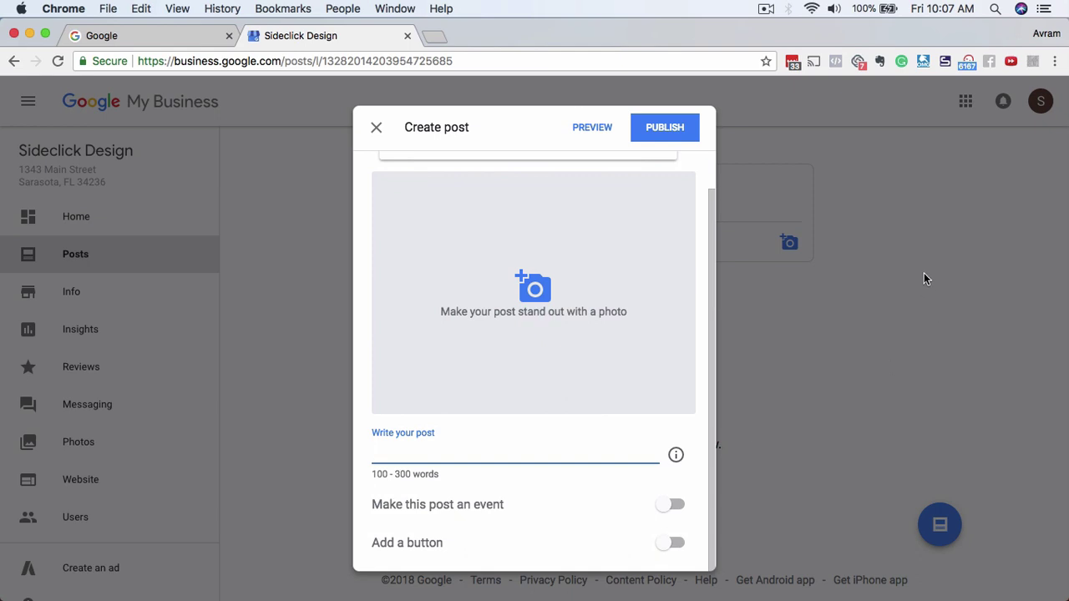
scroll(653, 310, "up", 1)
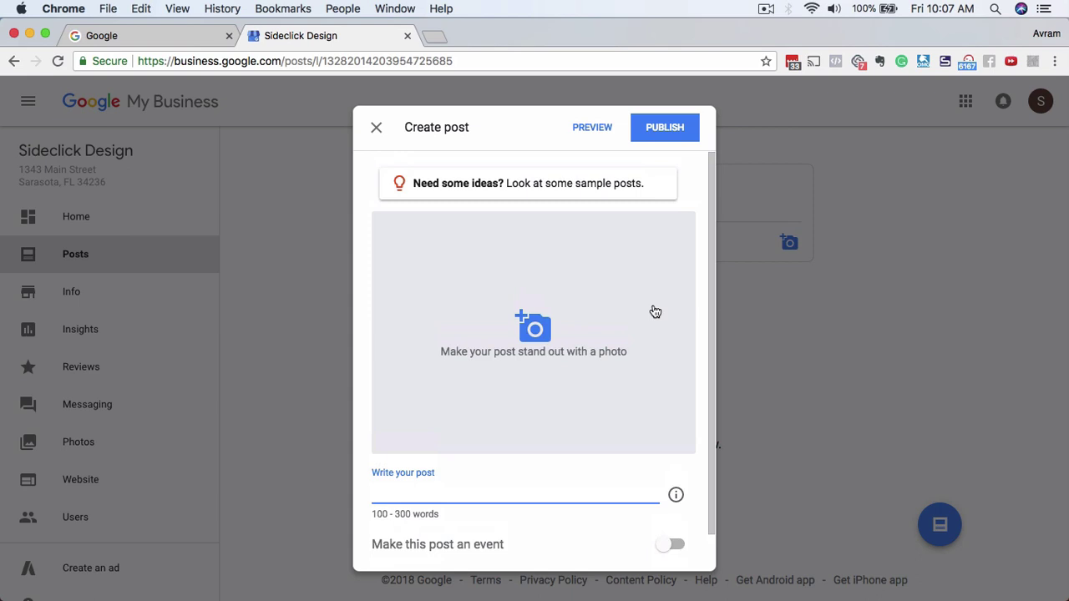
left_click(377, 128)
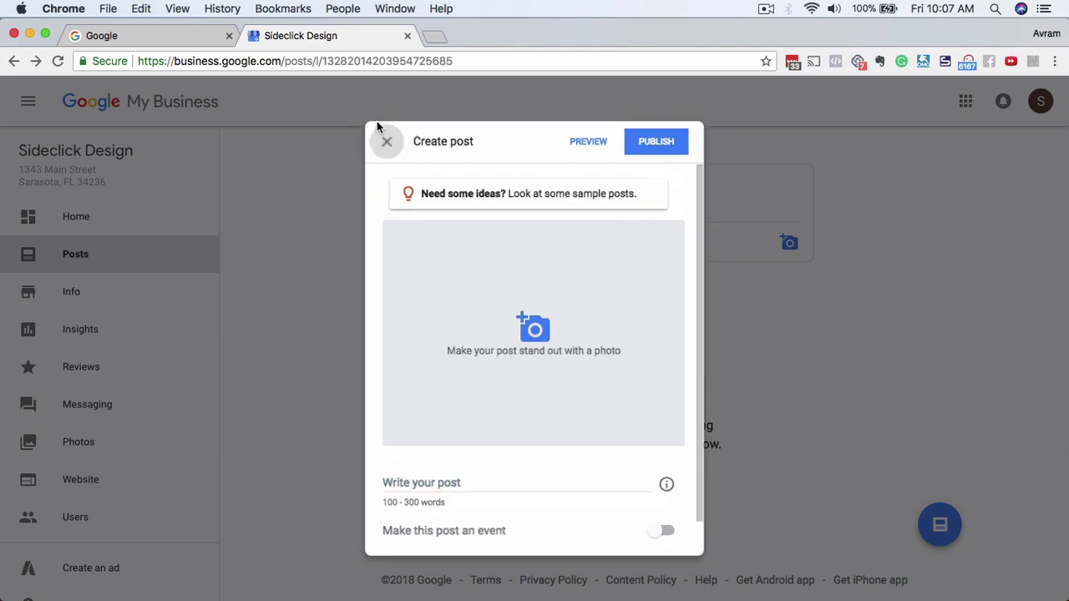
Open the listing's Photos section
scroll(152, 384, "down", 1)
left_click(91, 418)
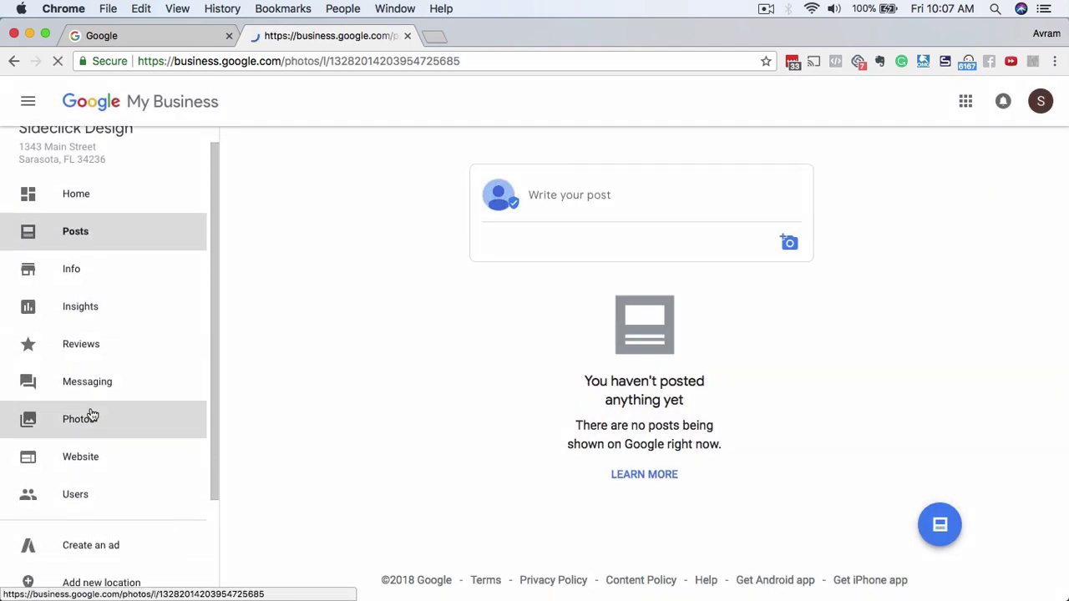